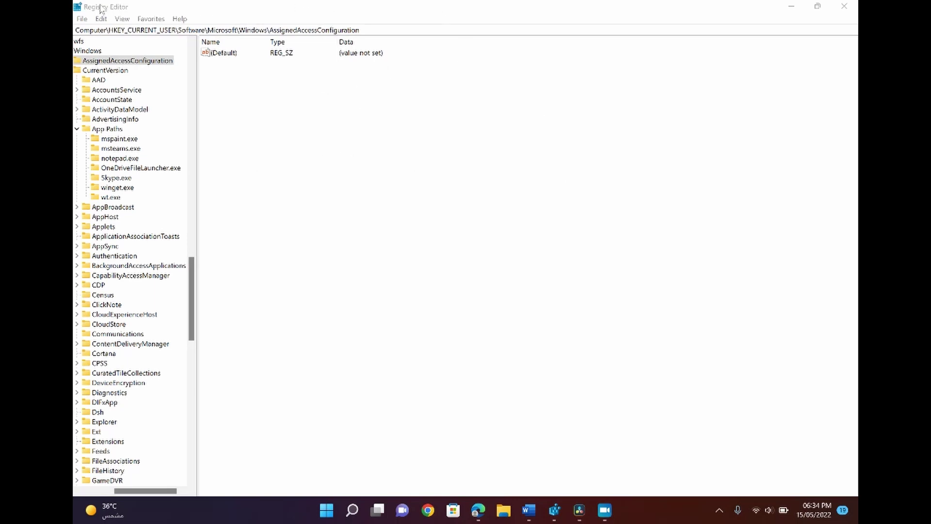
Search the Start menu for 'regi' and launch Registry Editor from Best match.
{"action": "left_click", "coordinate": [326, 510]}
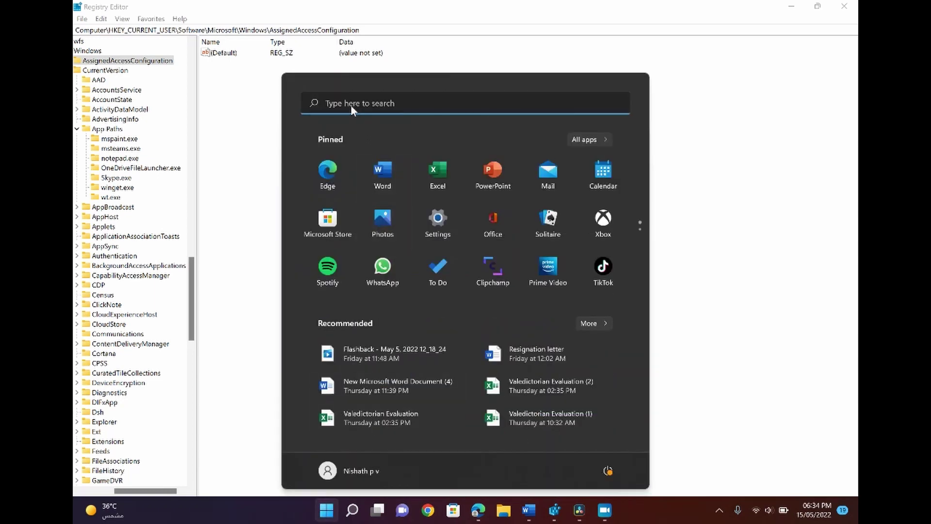
{"action": "left_click", "coordinate": [351, 105]}
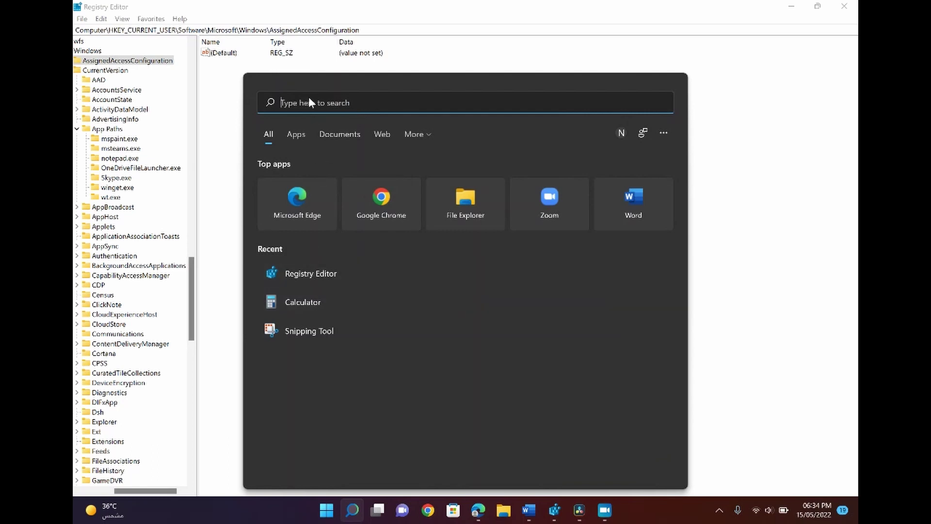
{"action": "type", "text": "re"}
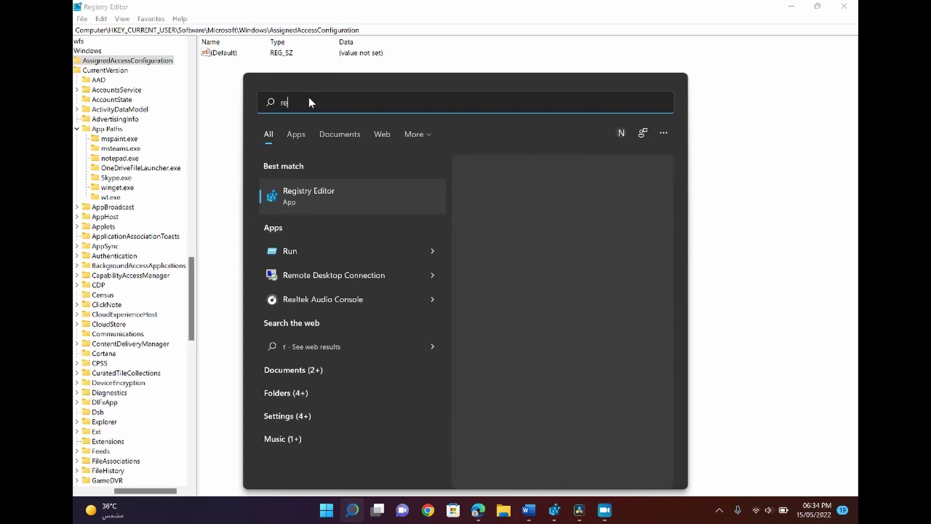
{"action": "type", "text": "gi"}
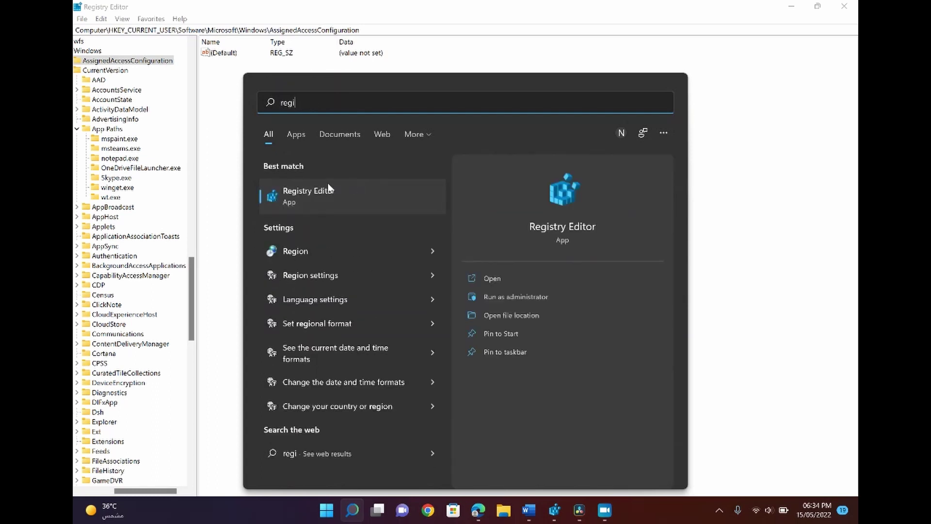
{"action": "left_click", "coordinate": [347, 188]}
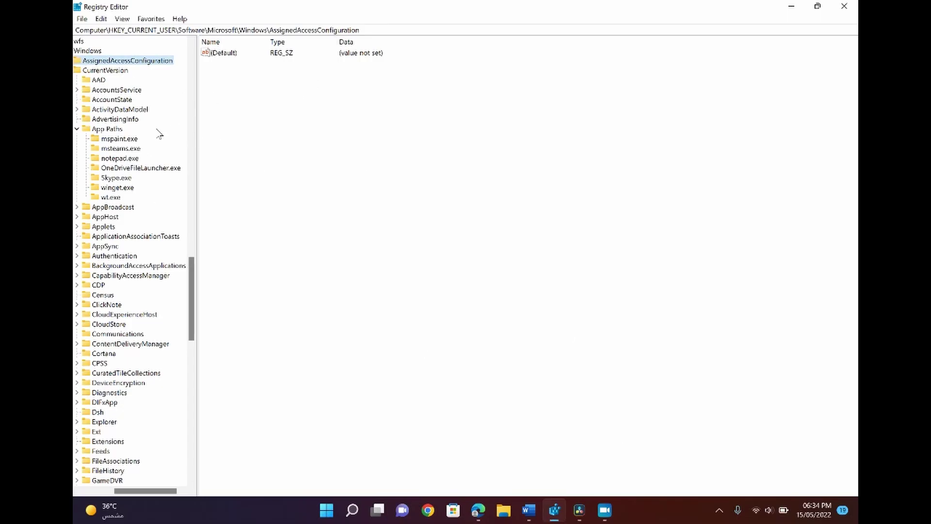
Clear the address bar and paste in the HKEY_CURRENT_USER\...\CurrentVersion\GameDVR path.
{"action": "left_click", "coordinate": [355, 30]}
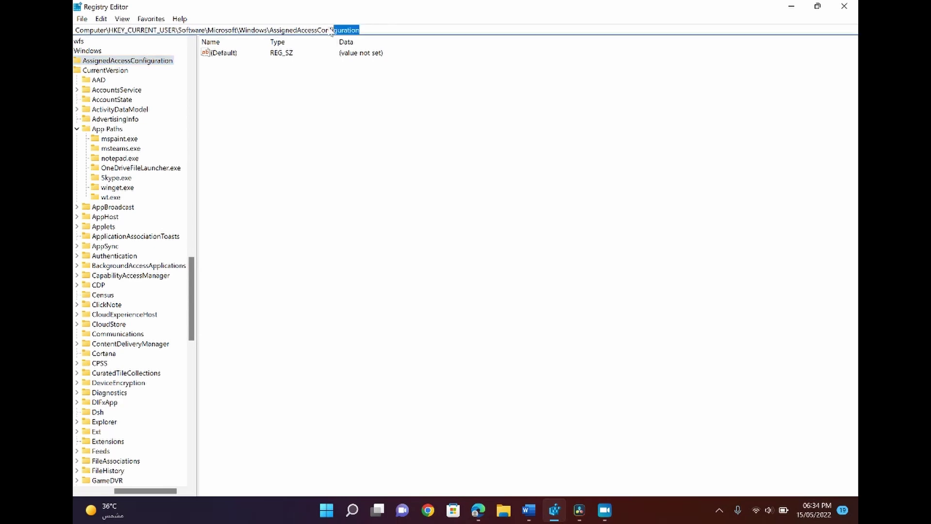
{"action": "key", "text": "BackSpace"}
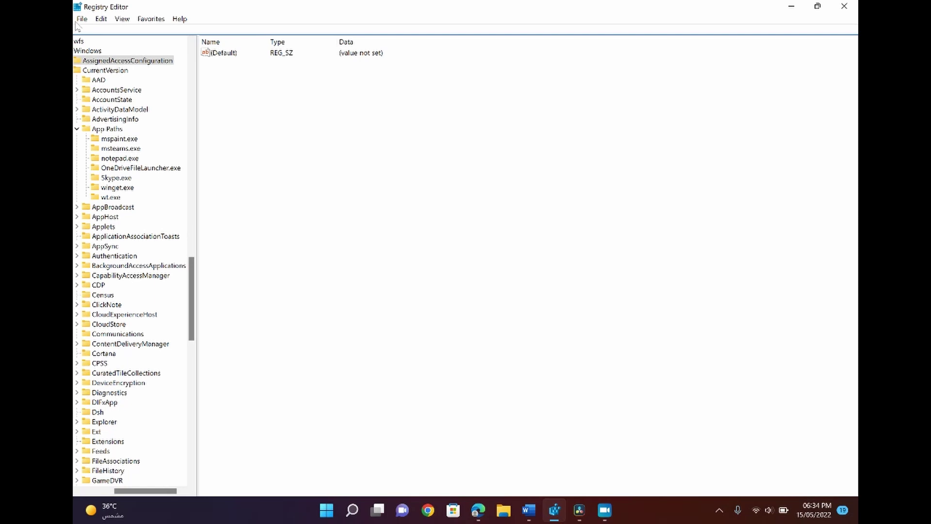
{"action": "right_click", "coordinate": [78, 30]}
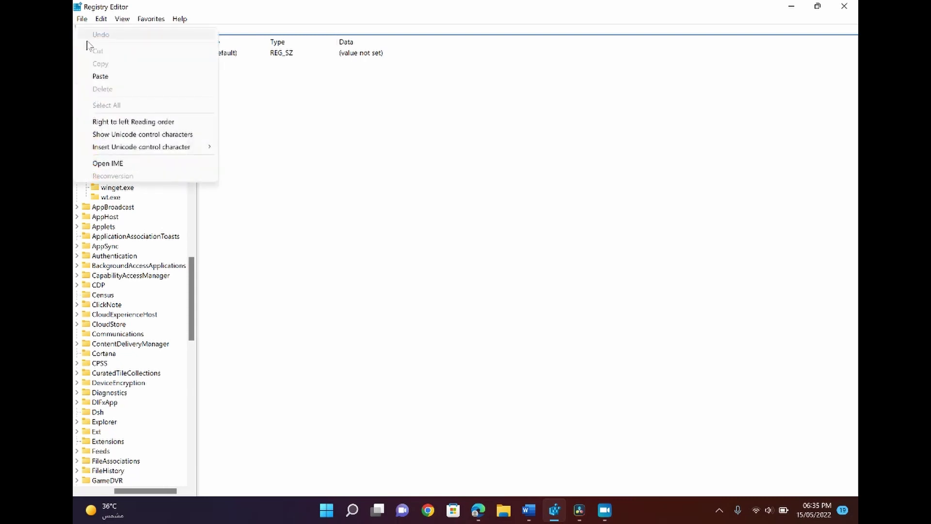
{"action": "left_click", "coordinate": [104, 78]}
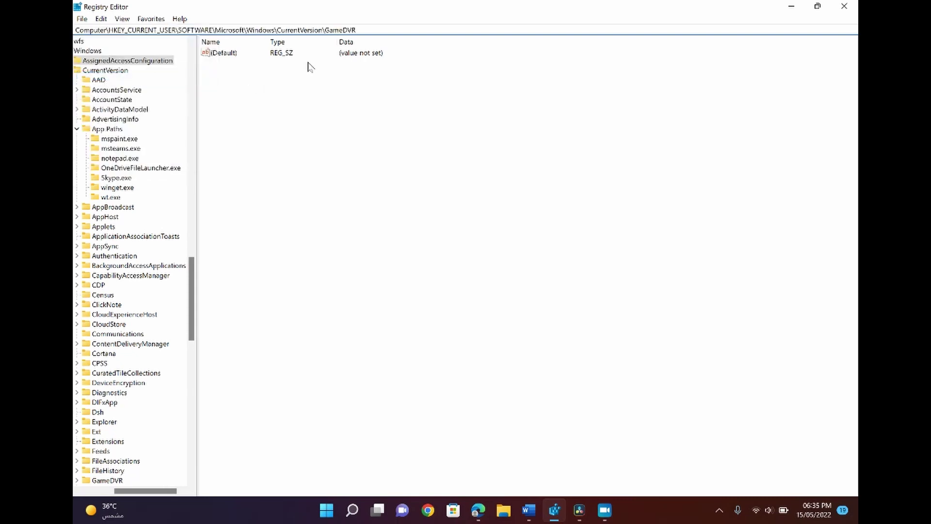
Go to the GameDVR key and open EchoCancellationEnabled twice, closing it unchanged.
{"action": "key", "text": "Return"}
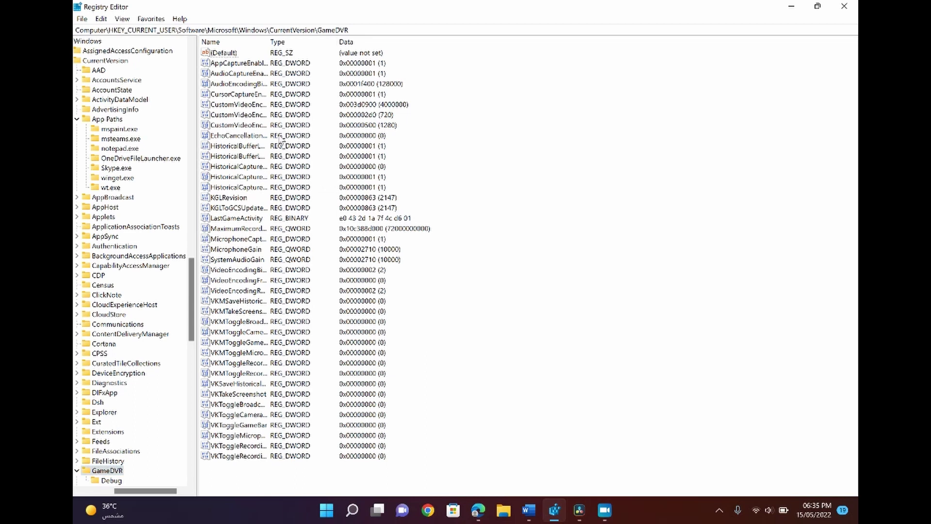
{"action": "double_click", "coordinate": [256, 136]}
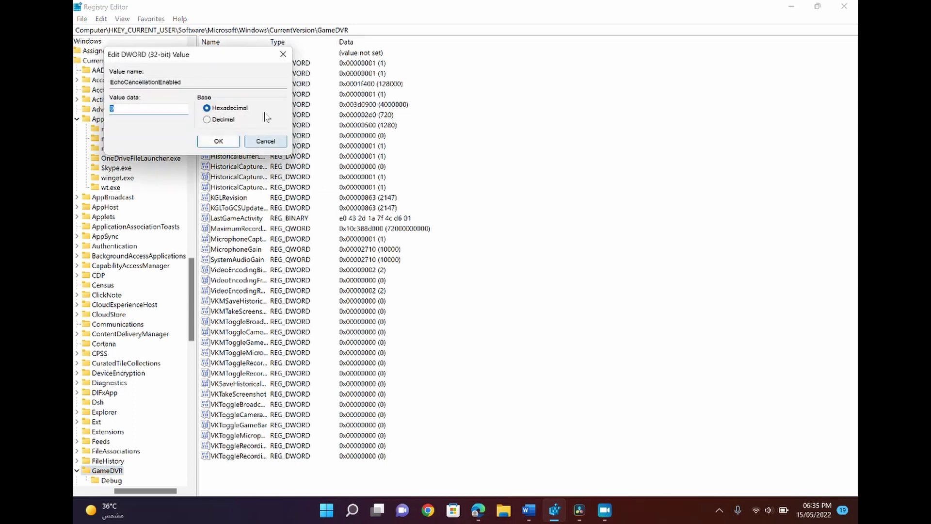
{"action": "left_click", "coordinate": [283, 55]}
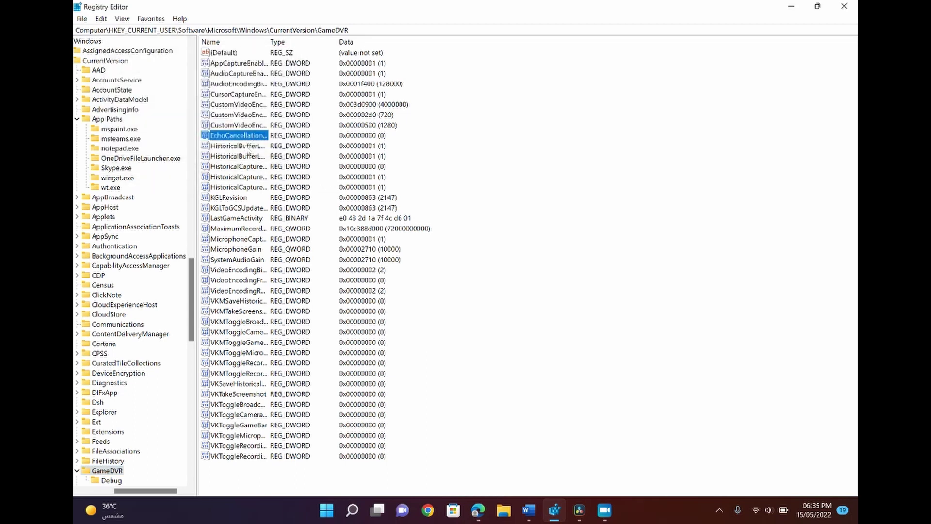
{"action": "double_click", "coordinate": [242, 139]}
{"action": "left_click", "coordinate": [283, 55]}
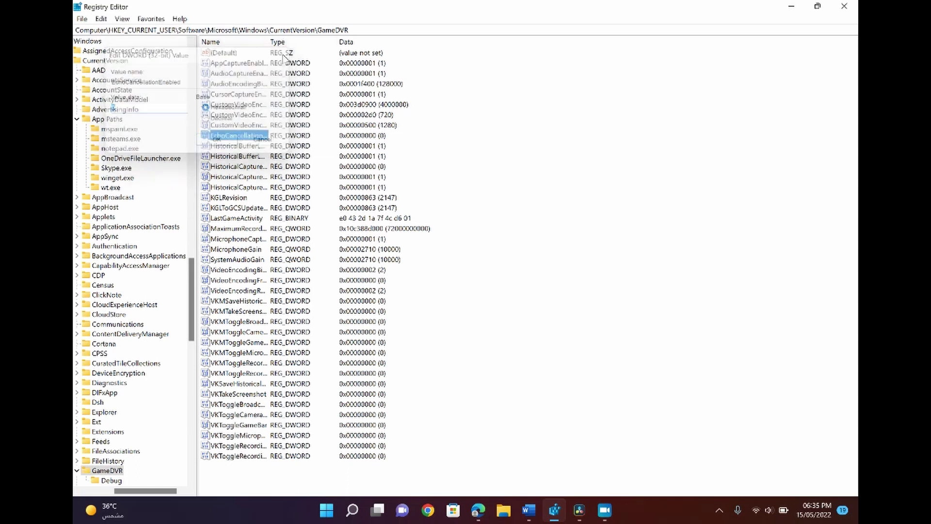
Change EchoCancellationEnabled's value data from 0 to 1 and confirm.
{"action": "right_click", "coordinate": [253, 138]}
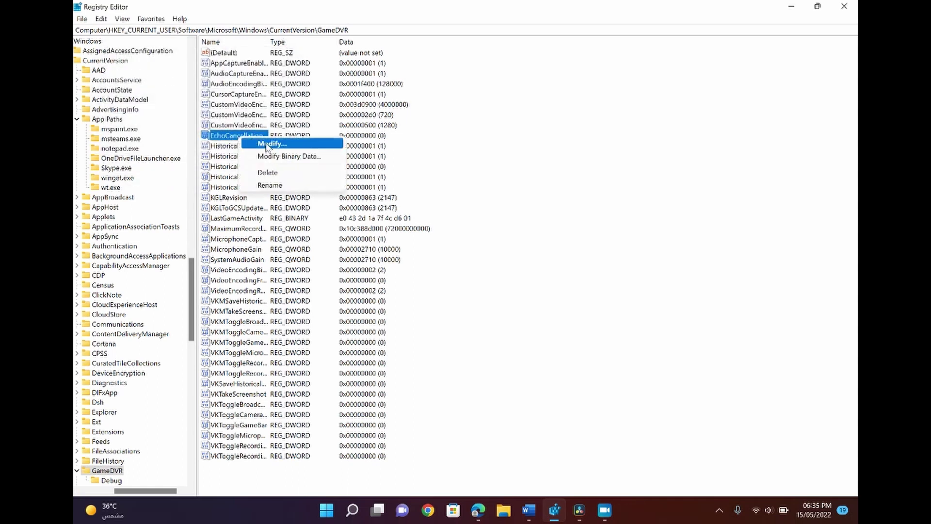
{"action": "left_click", "coordinate": [267, 148]}
{"action": "left_click", "coordinate": [149, 108]}
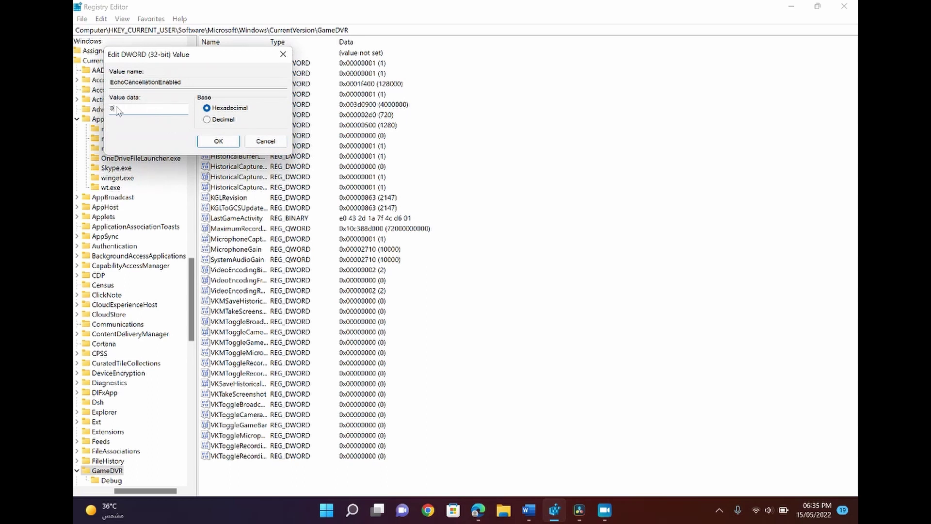
{"action": "key", "text": "BackSpace"}
{"action": "type", "text": "1"}
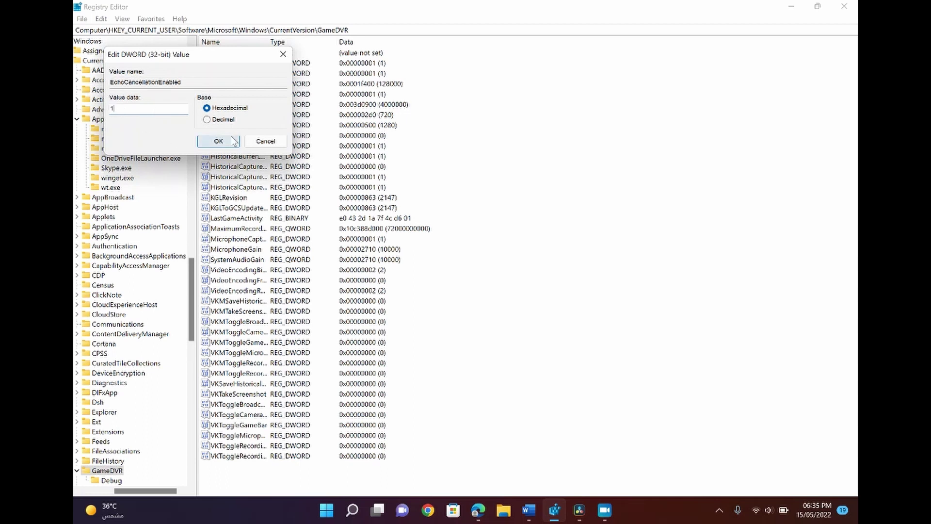
{"action": "left_click", "coordinate": [235, 140]}
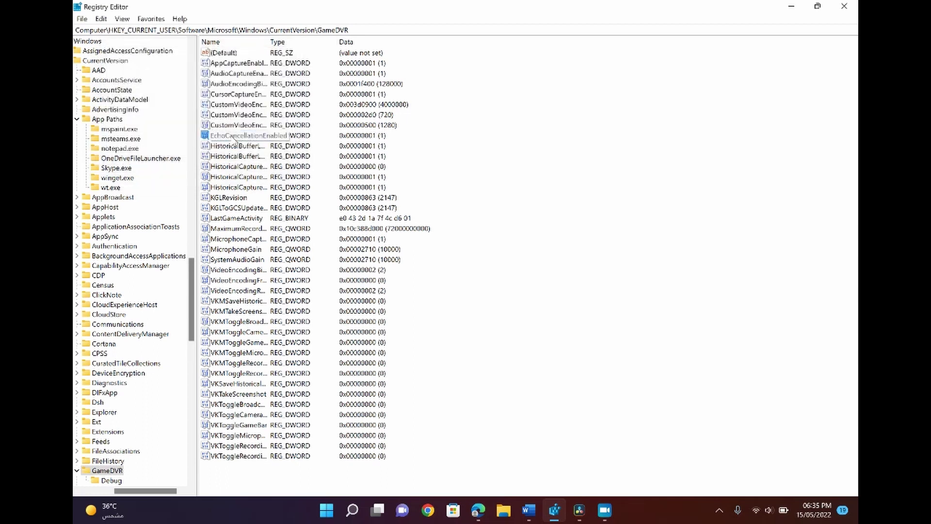